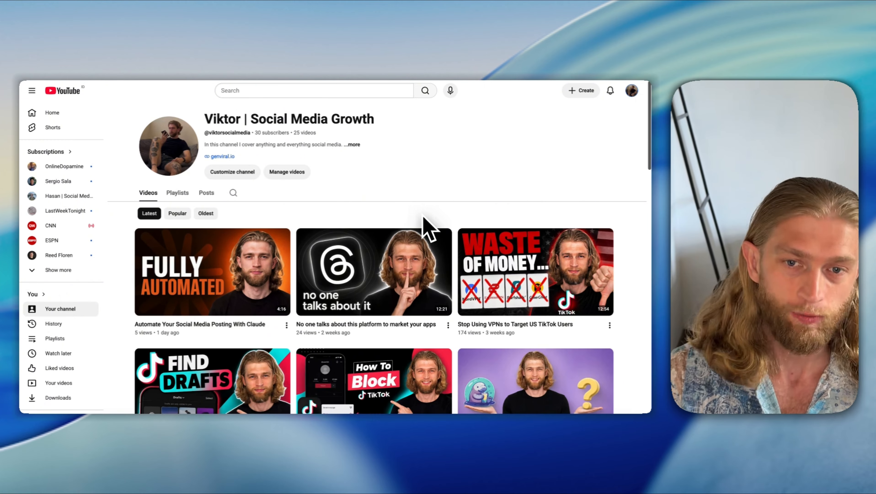
Switch to Genviral and open the trained character stored in the media library
{"action": "left_click", "coordinate": [111, 60]}
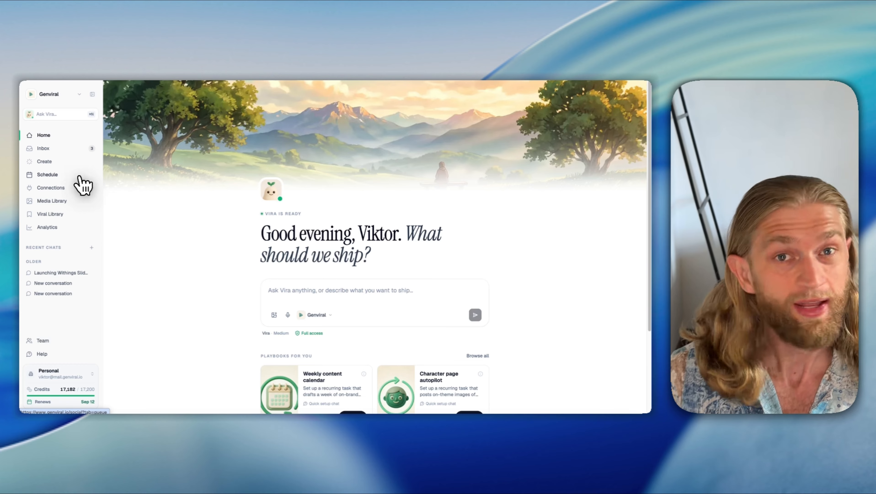
{"action": "left_click", "coordinate": [59, 201]}
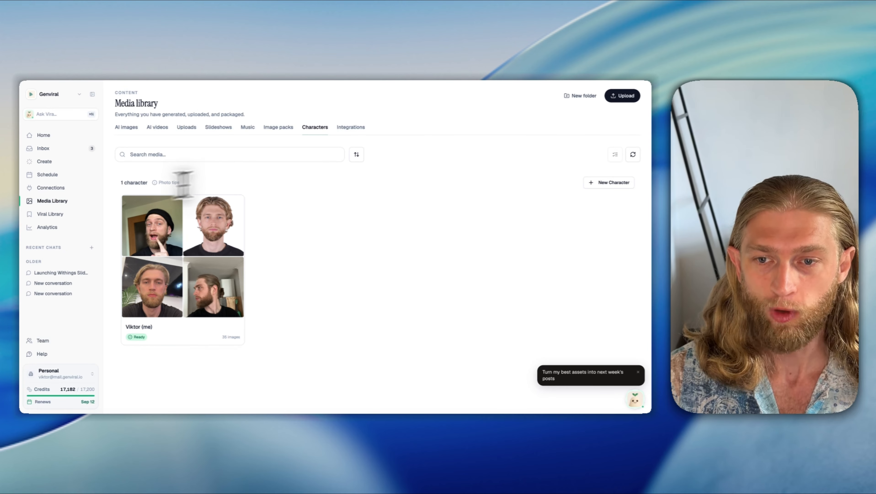
{"action": "left_click", "coordinate": [92, 94]}
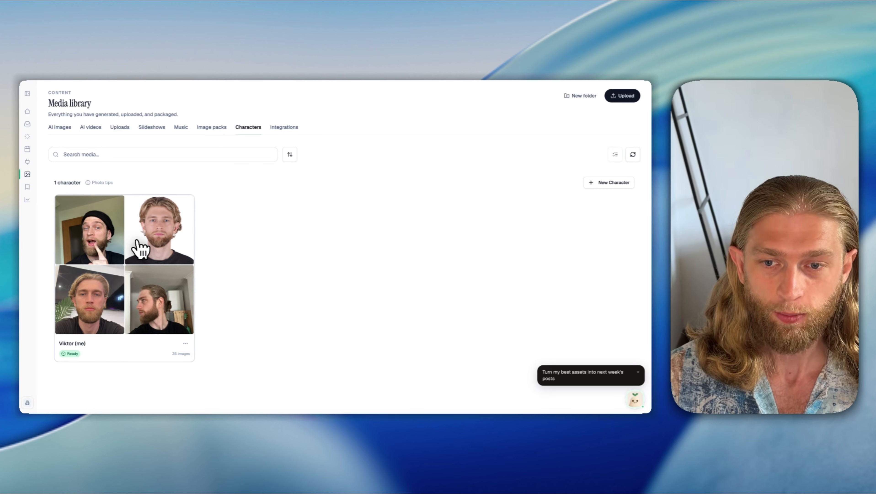
{"action": "left_click", "coordinate": [132, 250]}
Examine the trained character's full set of reference photos, then return to the character overview
{"action": "scroll", "coordinate": [226, 268], "scroll_direction": "down", "scroll_amount": 1}
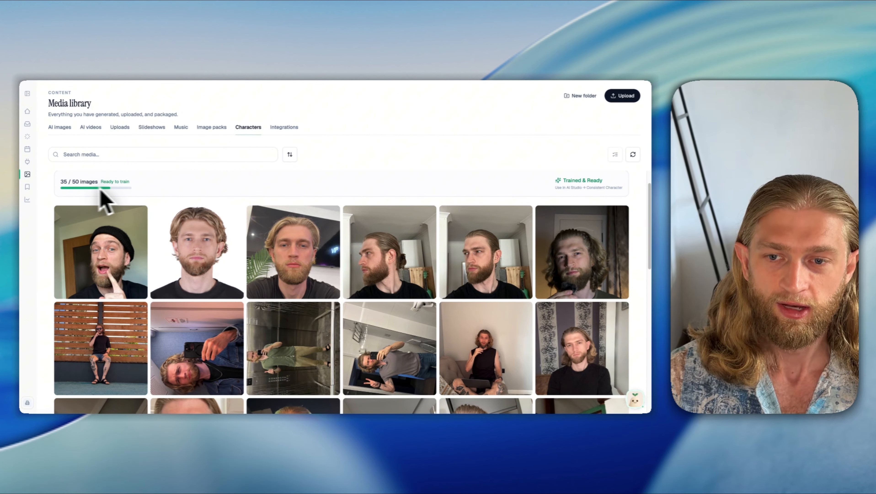
{"action": "scroll", "coordinate": [447, 196], "scroll_direction": "up", "scroll_amount": 1}
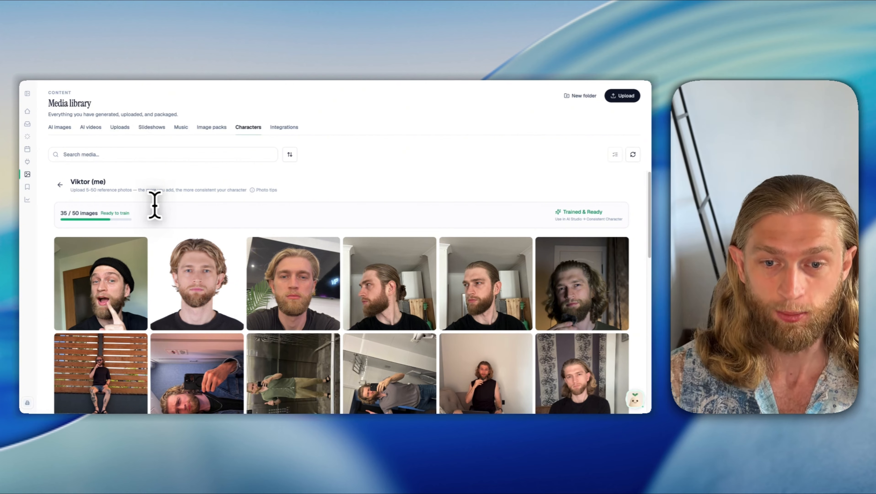
{"action": "scroll", "coordinate": [325, 247], "scroll_direction": "down", "scroll_amount": 1}
{"action": "scroll", "coordinate": [280, 291], "scroll_direction": "down", "scroll_amount": 3}
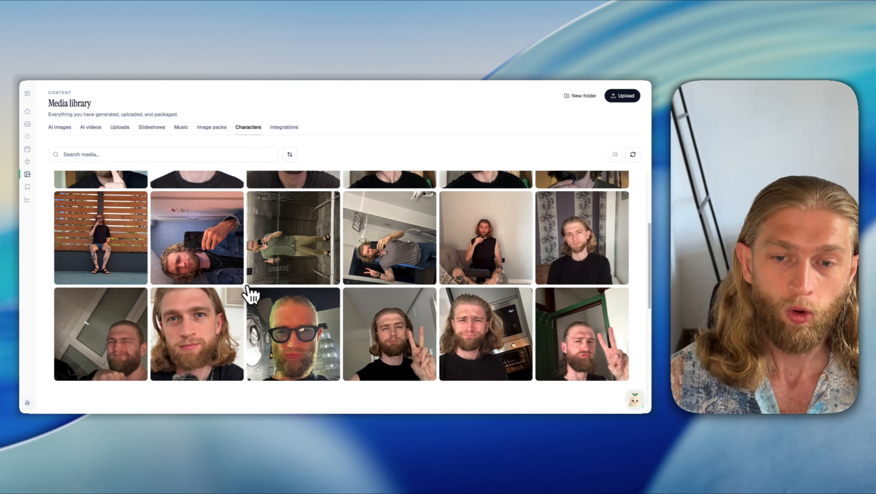
{"action": "scroll", "coordinate": [256, 299], "scroll_direction": "down", "scroll_amount": 5}
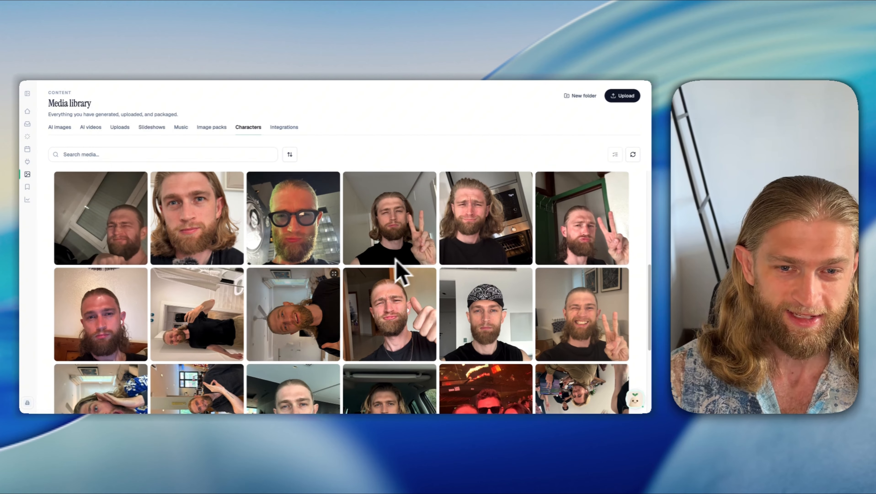
{"action": "scroll", "coordinate": [401, 269], "scroll_direction": "up", "scroll_amount": 4}
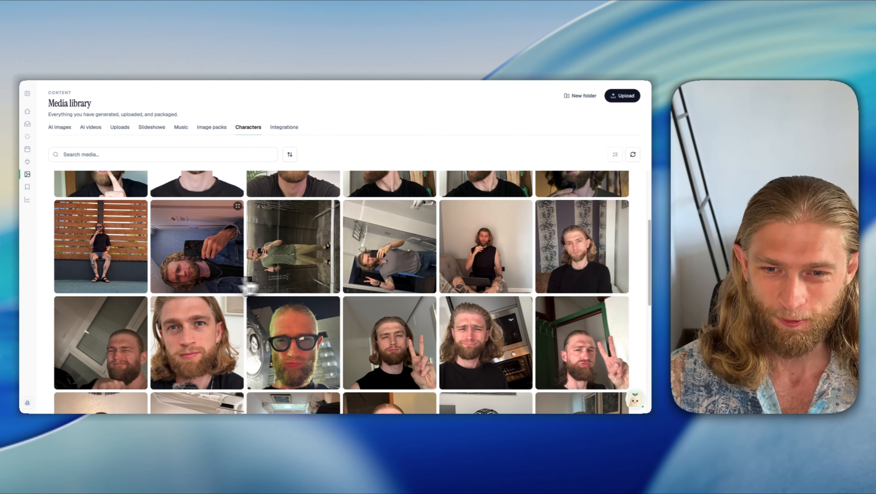
{"action": "scroll", "coordinate": [238, 283], "scroll_direction": "down", "scroll_amount": 5}
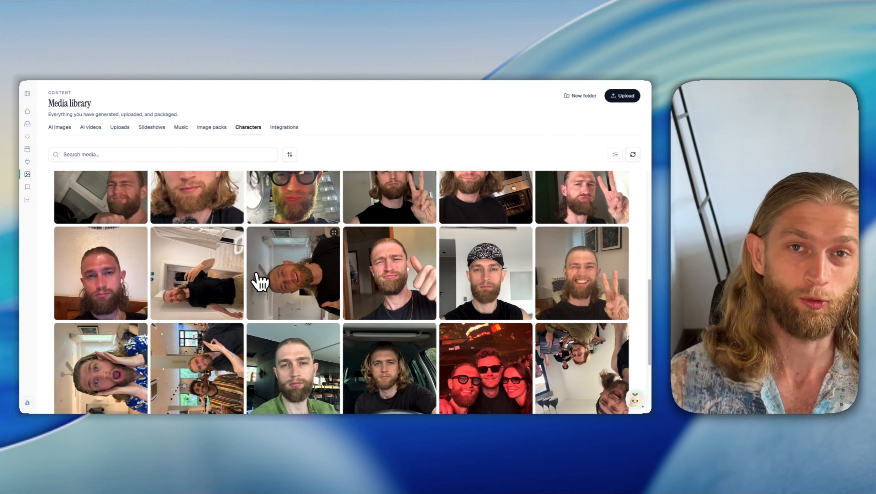
{"action": "scroll", "coordinate": [391, 290], "scroll_direction": "down", "scroll_amount": 4}
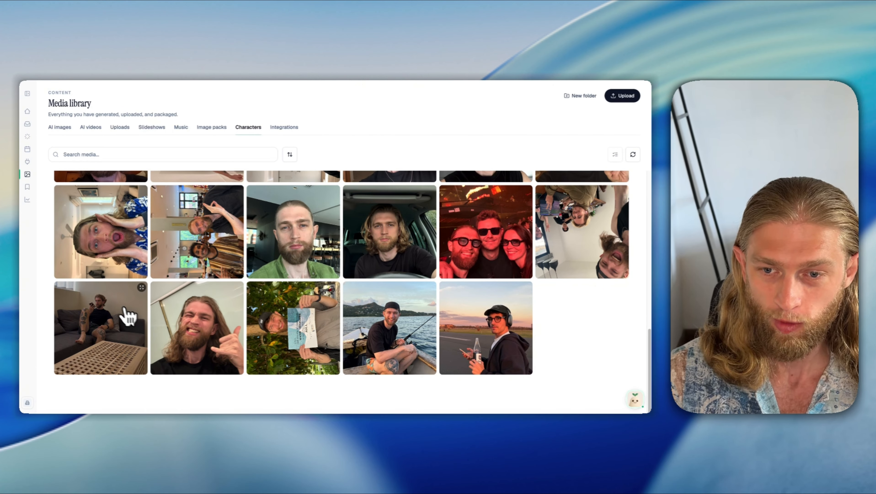
{"action": "left_click", "coordinate": [128, 316]}
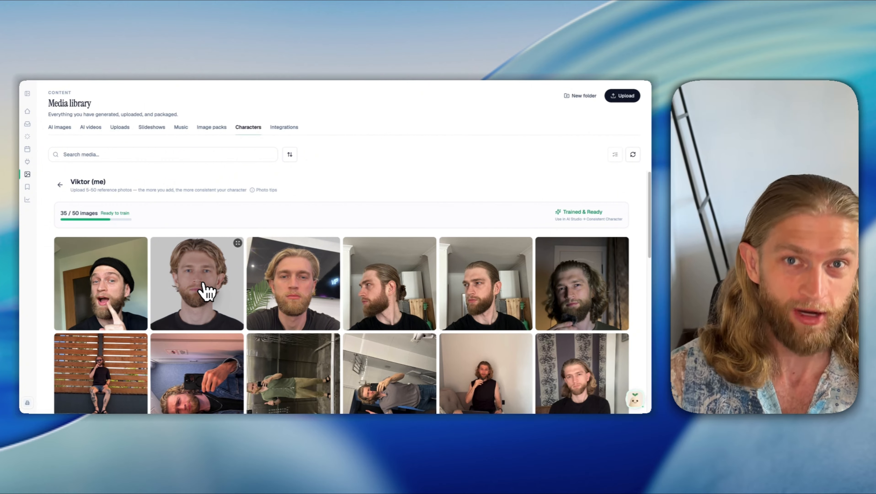
{"action": "scroll", "coordinate": [313, 297], "scroll_direction": "down", "scroll_amount": 5}
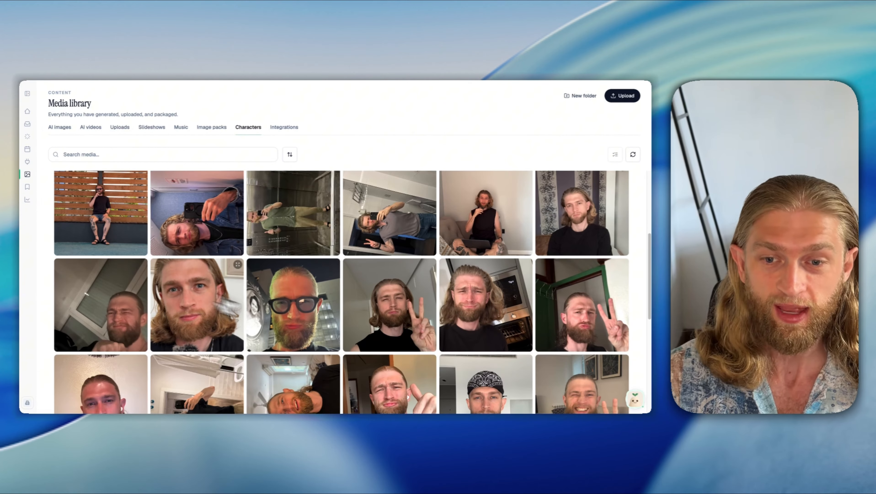
{"action": "scroll", "coordinate": [231, 294], "scroll_direction": "up", "scroll_amount": 1}
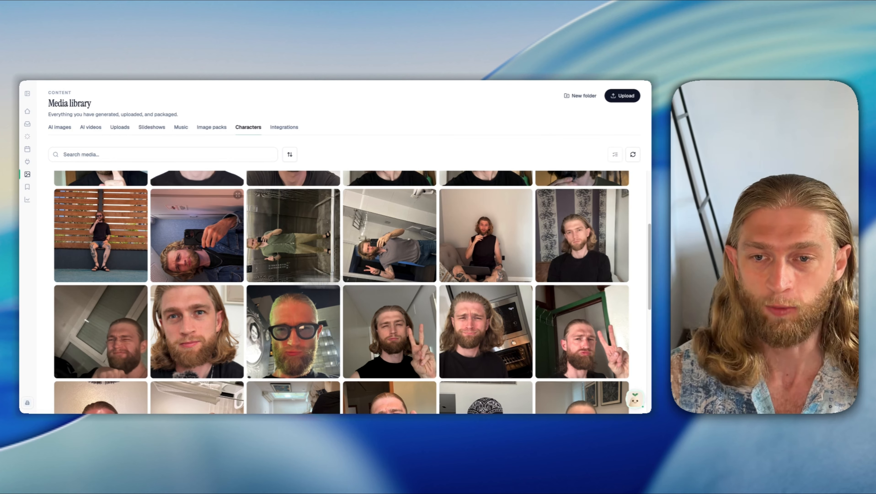
{"action": "scroll", "coordinate": [207, 214], "scroll_direction": "up", "scroll_amount": 7}
{"action": "left_click", "coordinate": [60, 186]}
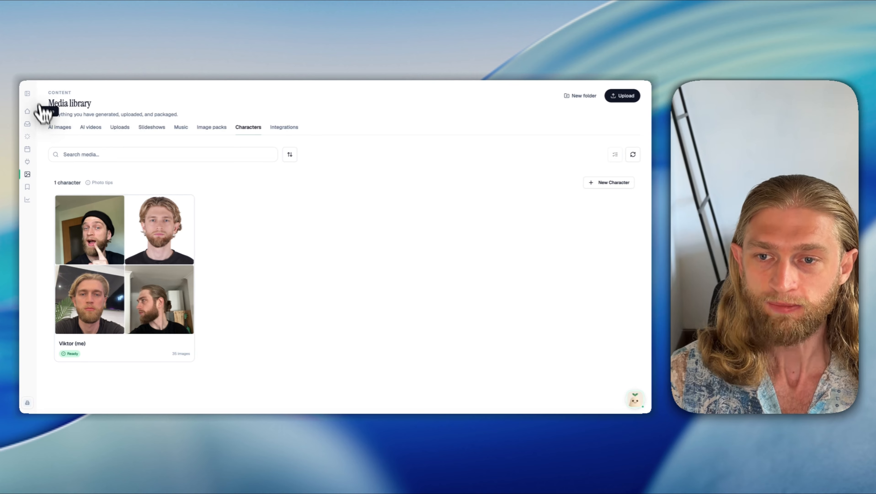
Go to the image creation page and collapse the navigation to widen the workspace
{"action": "left_click", "coordinate": [28, 93]}
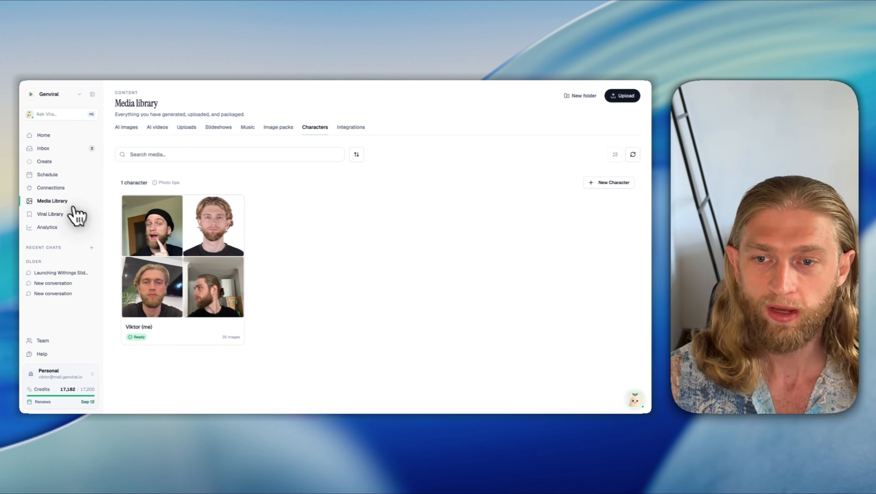
{"action": "left_click", "coordinate": [51, 161]}
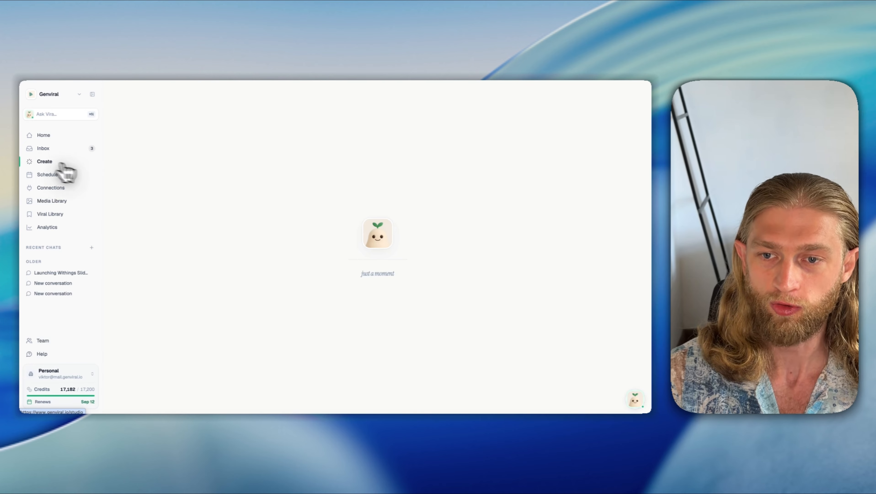
{"action": "left_click", "coordinate": [93, 95]}
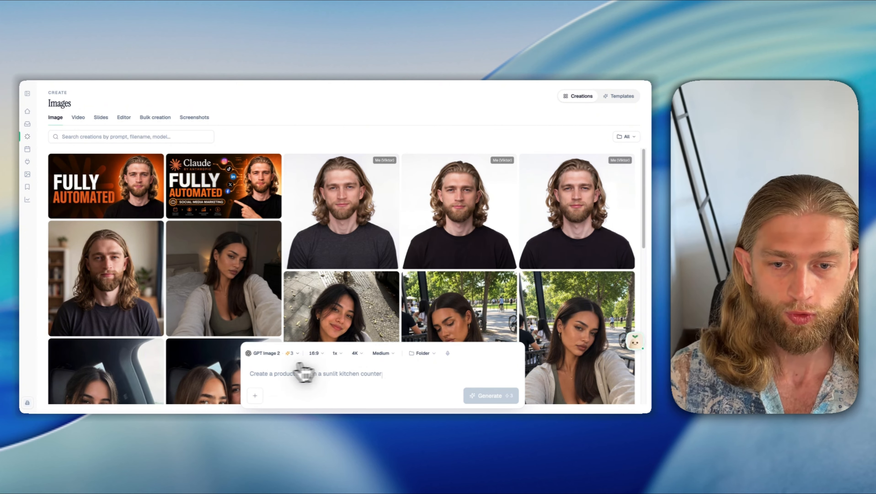
Set up the image generator with the Consistent Character use case, the trained character and 4K resolution
{"action": "left_click", "coordinate": [267, 354]}
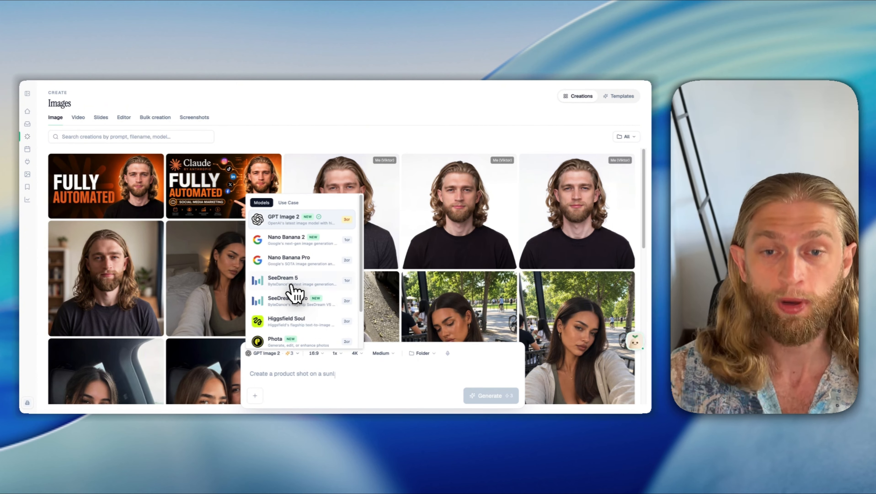
{"action": "left_click", "coordinate": [289, 203]}
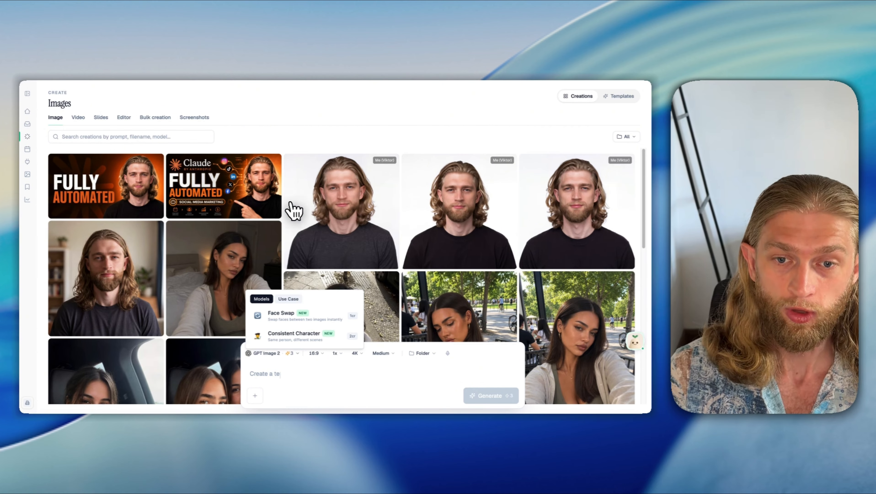
{"action": "left_click", "coordinate": [312, 337]}
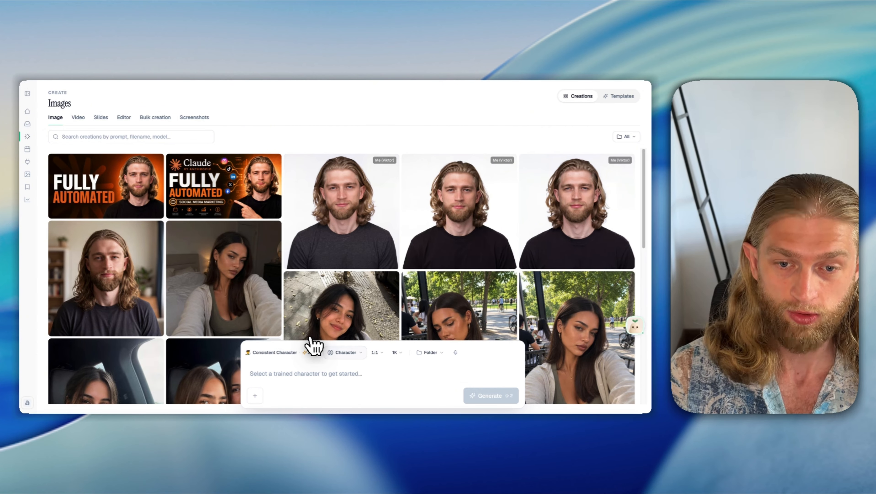
{"action": "left_click", "coordinate": [344, 347]}
{"action": "left_click", "coordinate": [387, 335]}
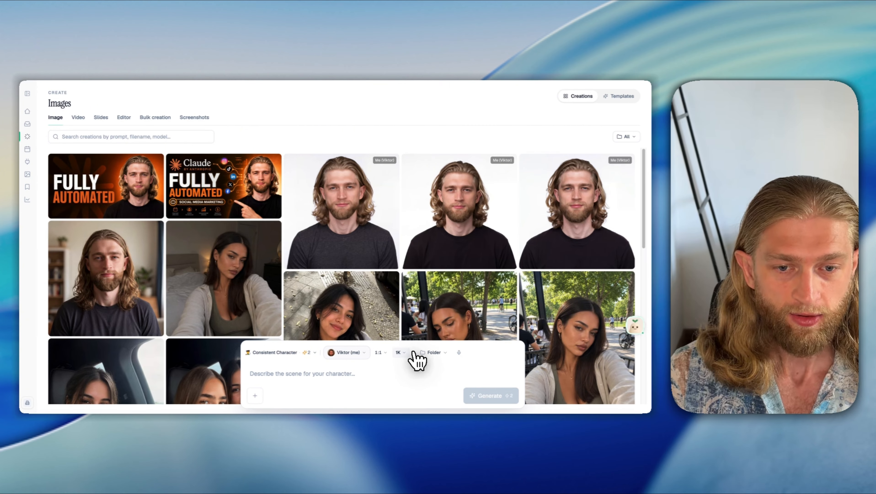
{"action": "left_click", "coordinate": [400, 352]}
{"action": "left_click", "coordinate": [400, 377]}
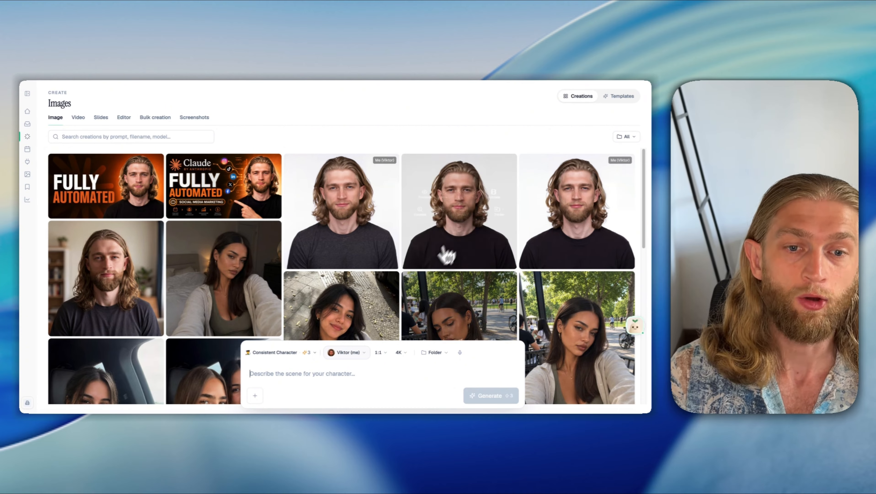
Dictate a prompt for a passport-type portrait with white background, dark navy t-shirt and slight smile, and refine it with the AI instruction "clean this up"
{"action": "mouse_move", "coordinate": [612, 212]}
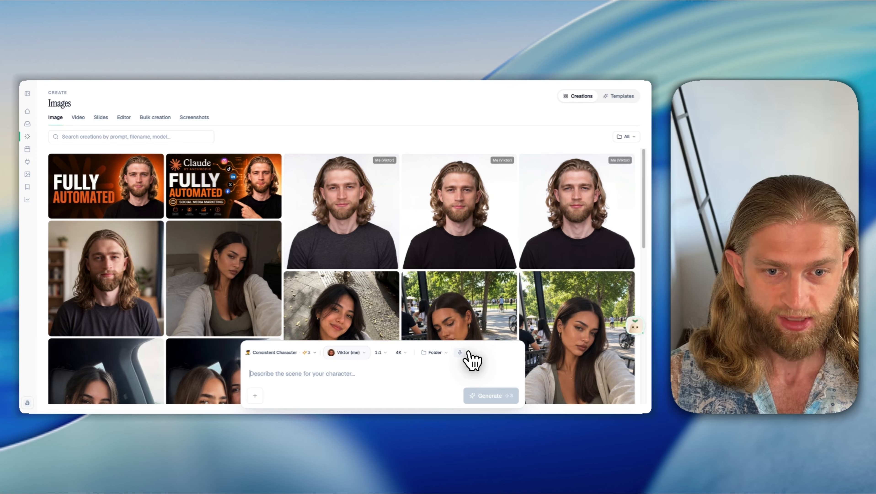
{"action": "left_click", "coordinate": [466, 352]}
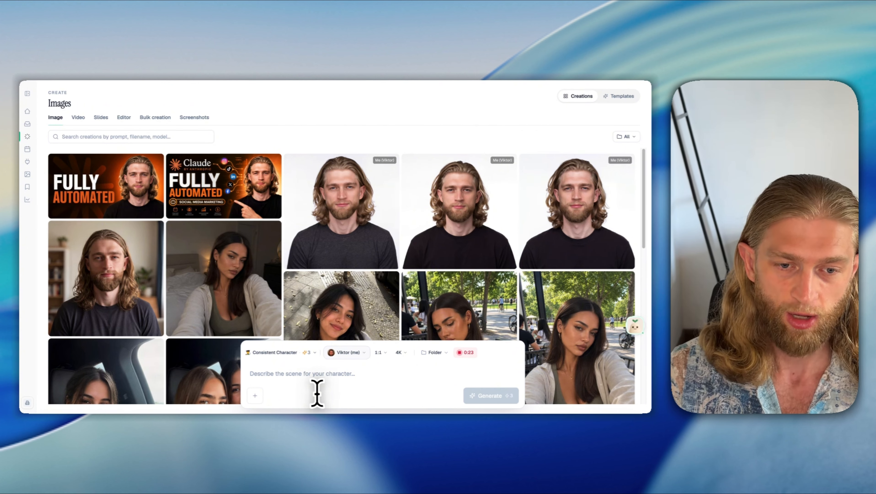
{"action": "left_click", "coordinate": [451, 395]}
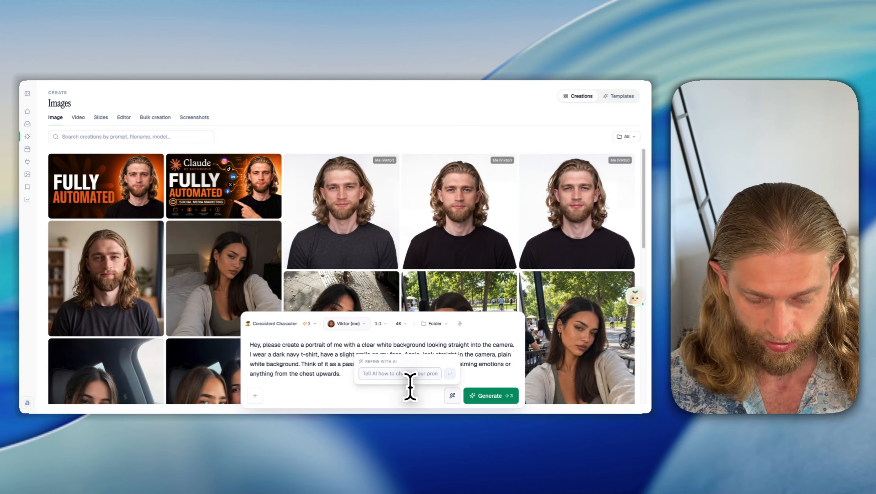
{"action": "type", "text": "clean "}
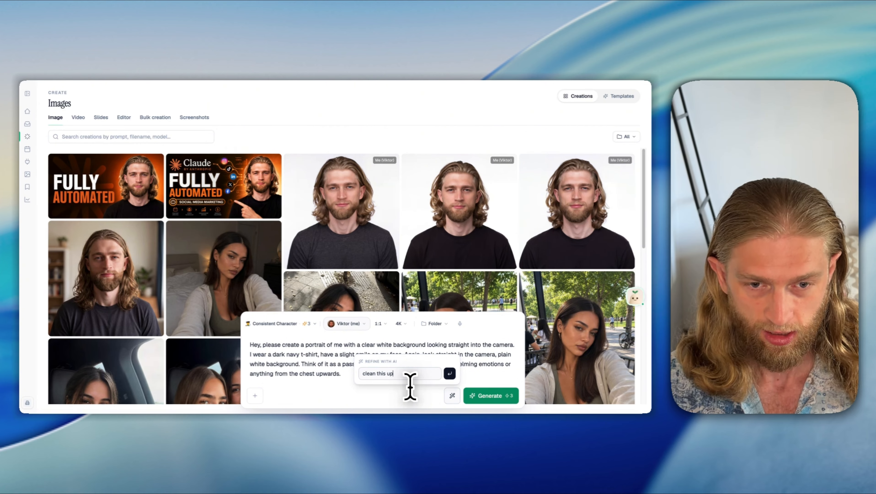
{"action": "type", "text": "this up"}
{"action": "left_click", "coordinate": [449, 374]}
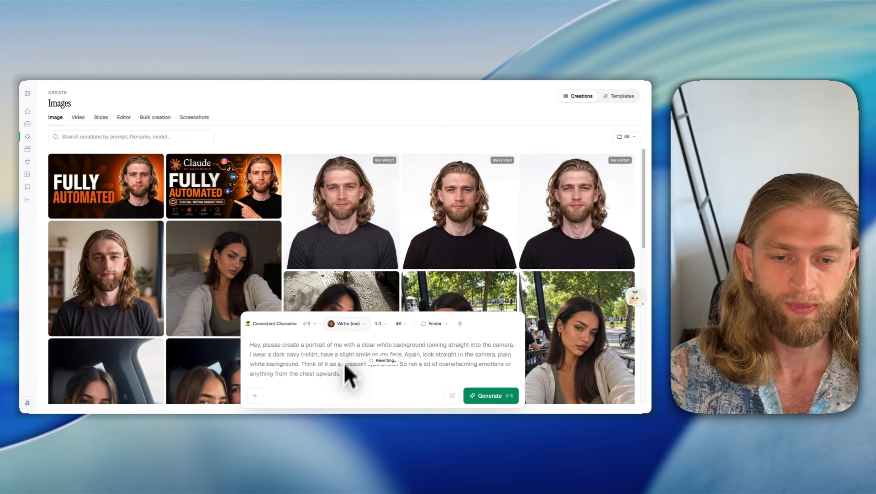
Generate the portrait from the refined prompt and check the available aspect ratio options
{"action": "left_click", "coordinate": [475, 401]}
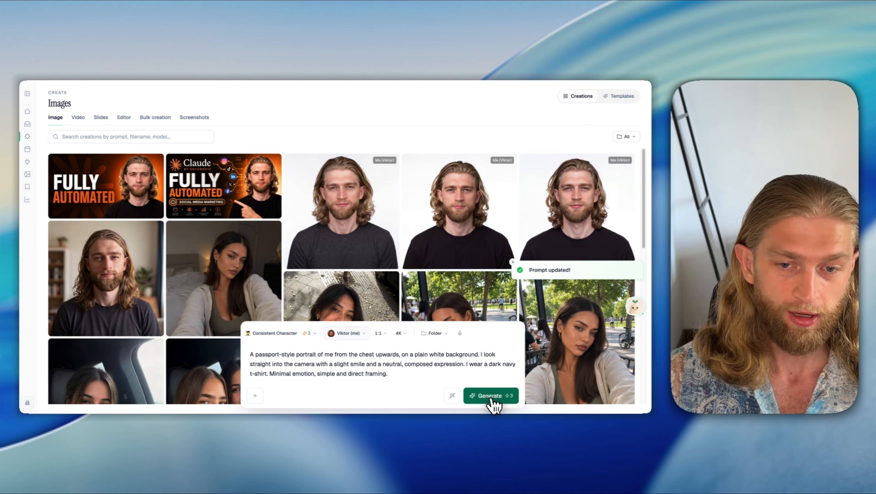
{"action": "left_click", "coordinate": [380, 333]}
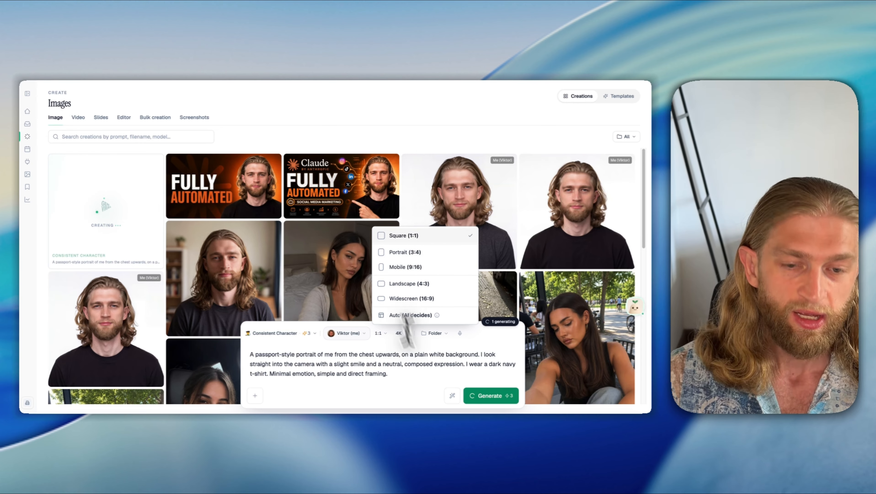
{"action": "left_click", "coordinate": [420, 377]}
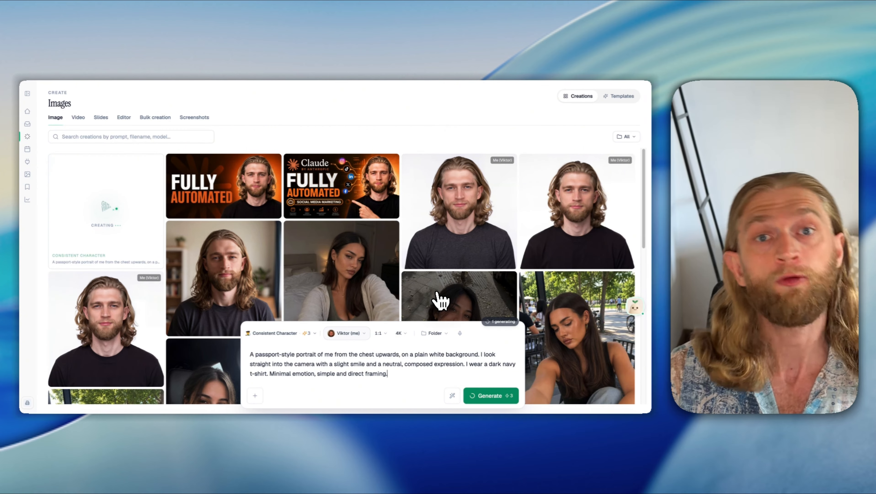
{"action": "mouse_move", "coordinate": [590, 249]}
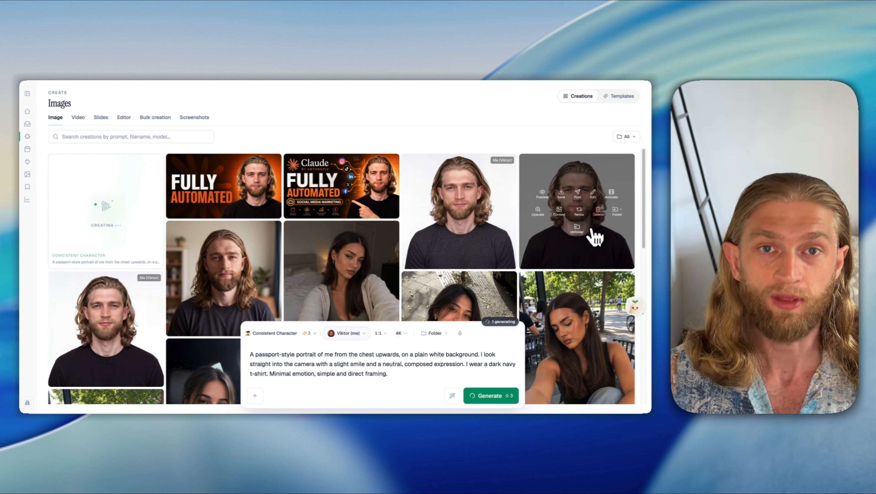
{"action": "mouse_move", "coordinate": [234, 218]}
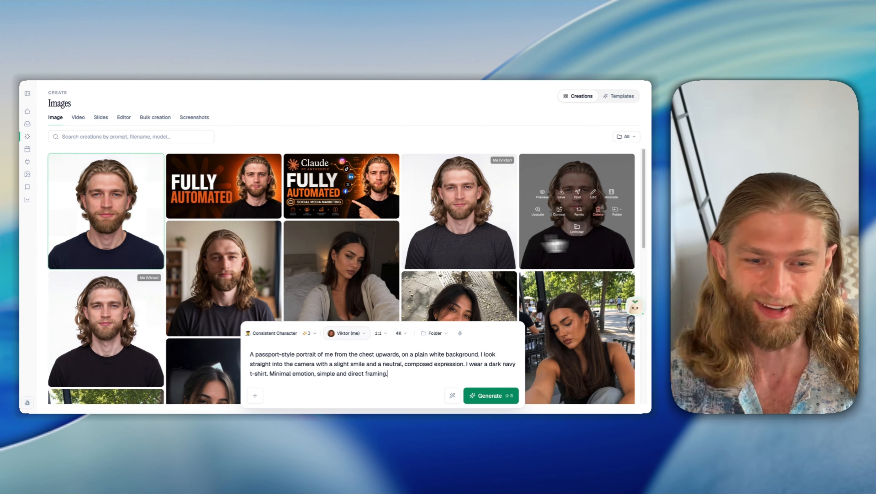
Inspect the newly generated portrait at full size and return to the creations gallery
{"action": "left_click", "coordinate": [73, 195]}
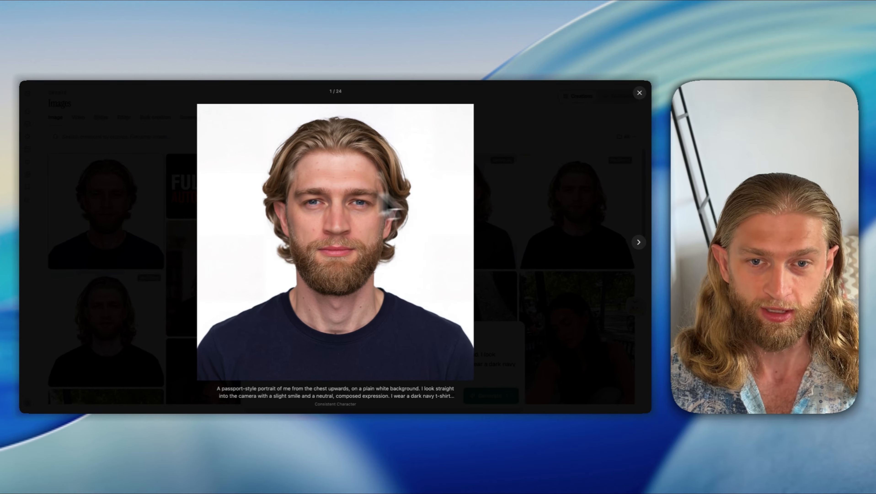
{"action": "left_click", "coordinate": [639, 93]}
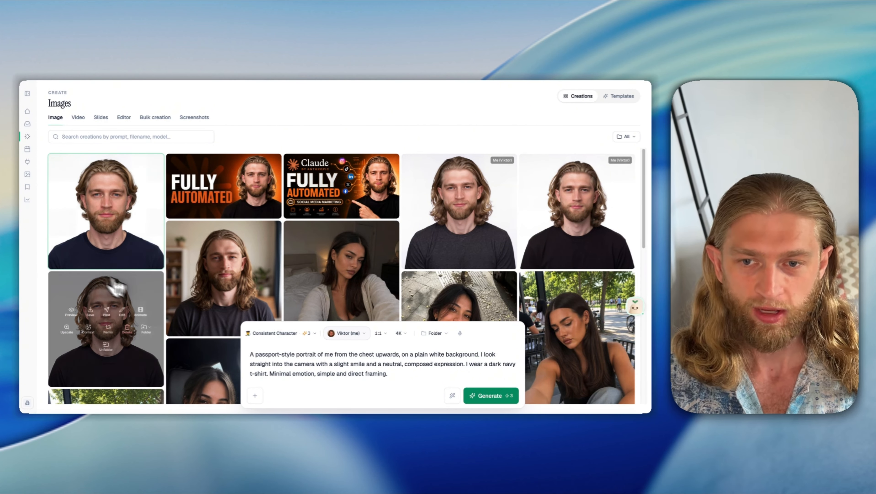
{"action": "mouse_move", "coordinate": [122, 220]}
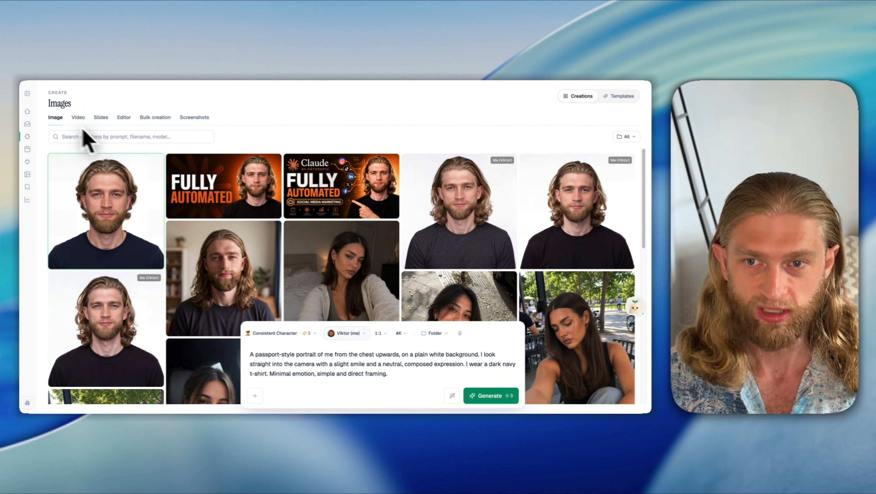
Add the existing black T-shirt portrait on white as the context image and switch the generator to the GPT Image 2 model
{"action": "mouse_move", "coordinate": [616, 259]}
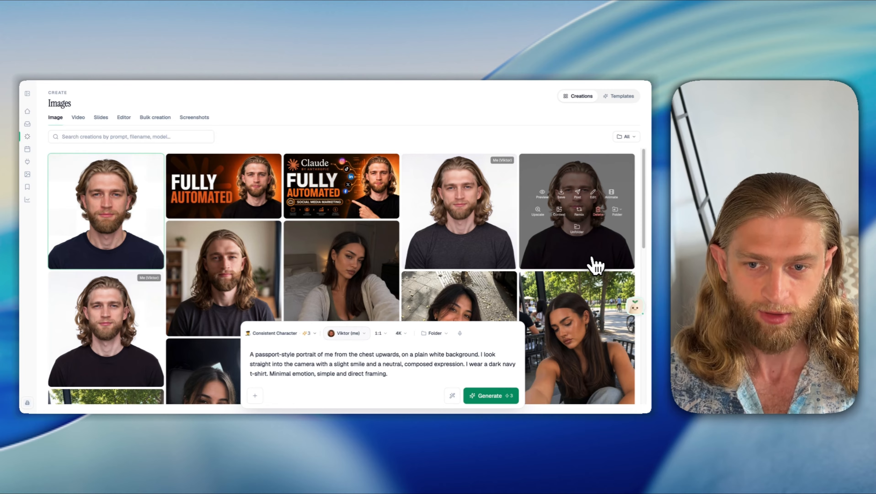
{"action": "mouse_move", "coordinate": [123, 291]}
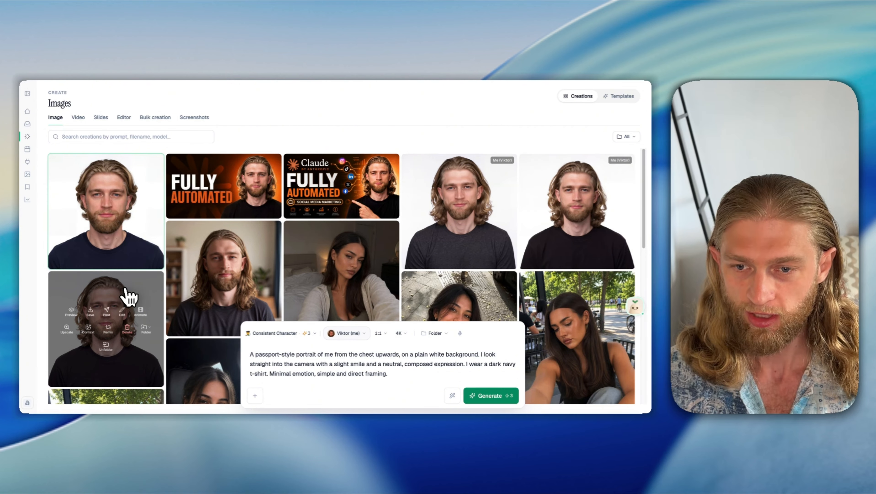
{"action": "left_click", "coordinate": [107, 343]}
{"action": "left_click", "coordinate": [89, 328]}
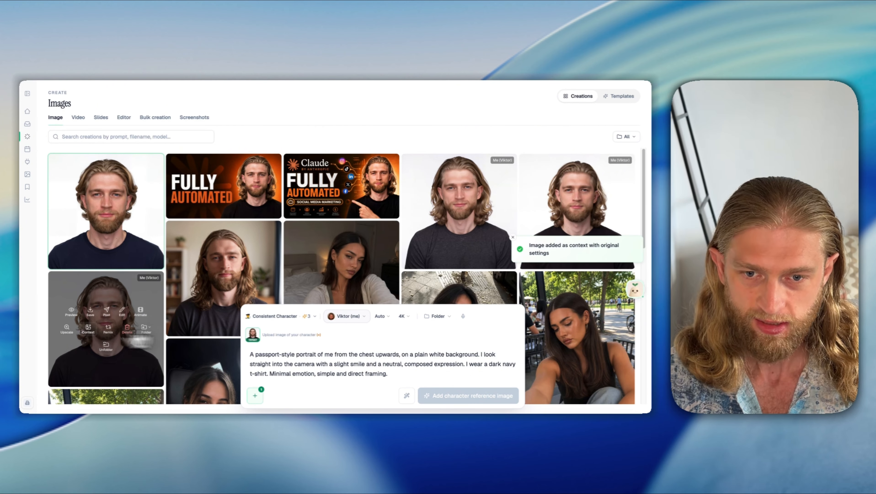
{"action": "left_click", "coordinate": [290, 316]}
{"action": "left_click", "coordinate": [262, 331]}
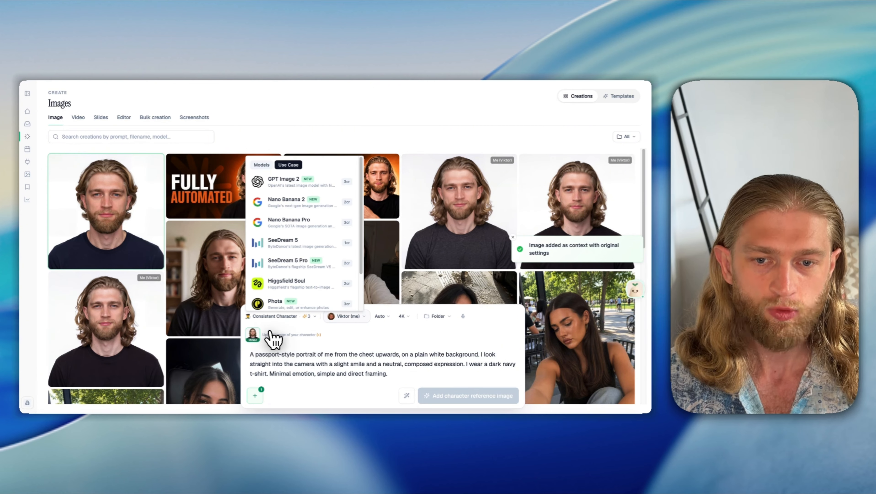
{"action": "left_click", "coordinate": [292, 182]}
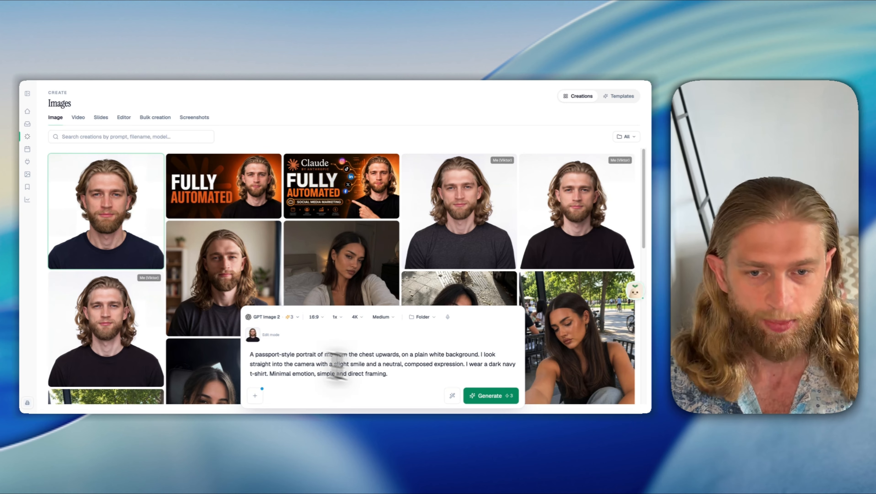
{"action": "left_click", "coordinate": [336, 317]}
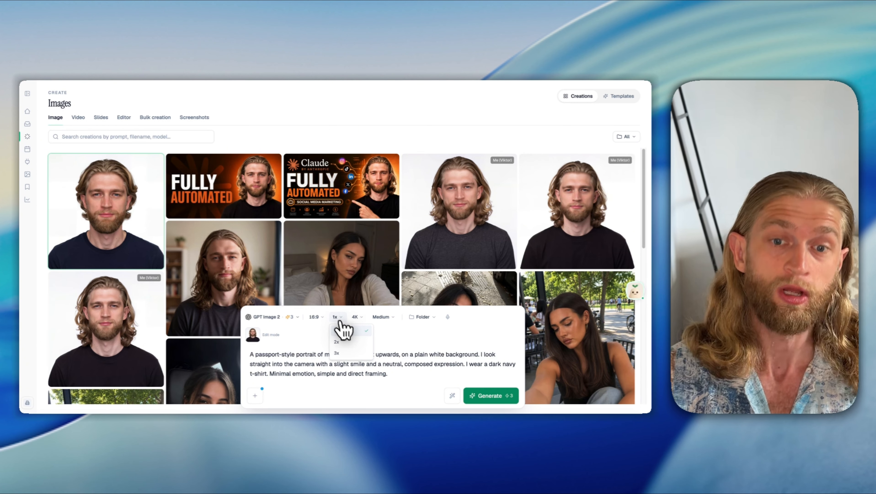
{"action": "left_click", "coordinate": [309, 372]}
Replace the prompt with a YouTube thumbnail description: attached person on the right, bold "NO CAMERA NEEDED" on the left, plain background; generate it
{"action": "left_click_drag", "start_coordinate": [397, 383], "coordinate": [236, 335]}
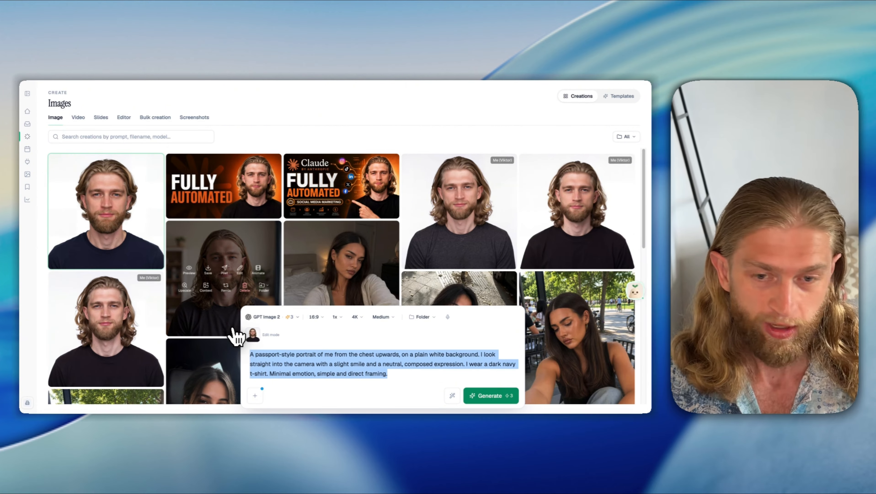
{"action": "key", "text": "BackSpace"}
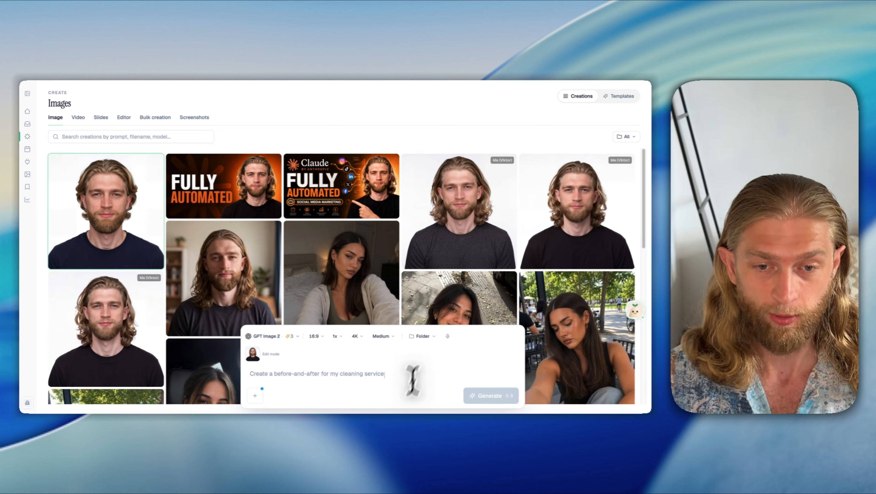
{"action": "type", "text": "A YouTube thumbnail image for a video about generating thumbnails with AI. A person 8me, attachd image) stands on the right side of the frame. On the left, minimal bold uppercase text reads \"NO CAMERA NEEDED\" — the only text in the image, clearly referencing AI-generated YouTube thumbnails. The background is simple and plain, keeping the focus on the subject and text."}
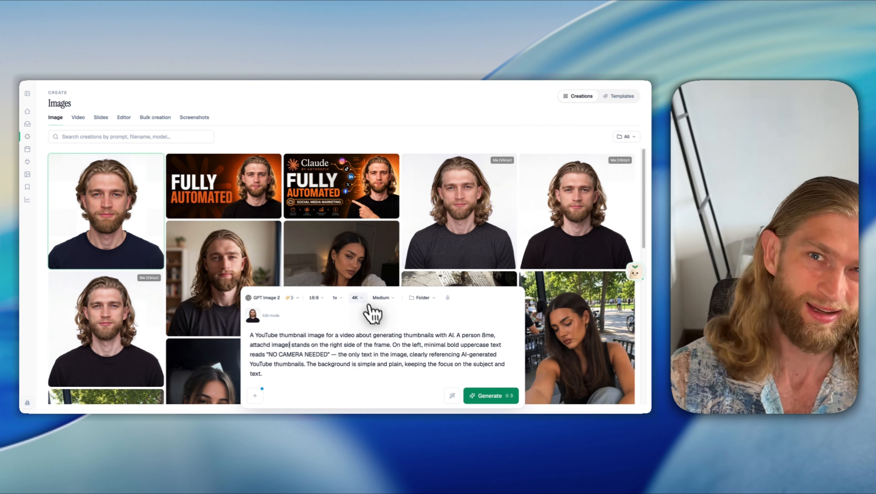
{"action": "left_click", "coordinate": [503, 402]}
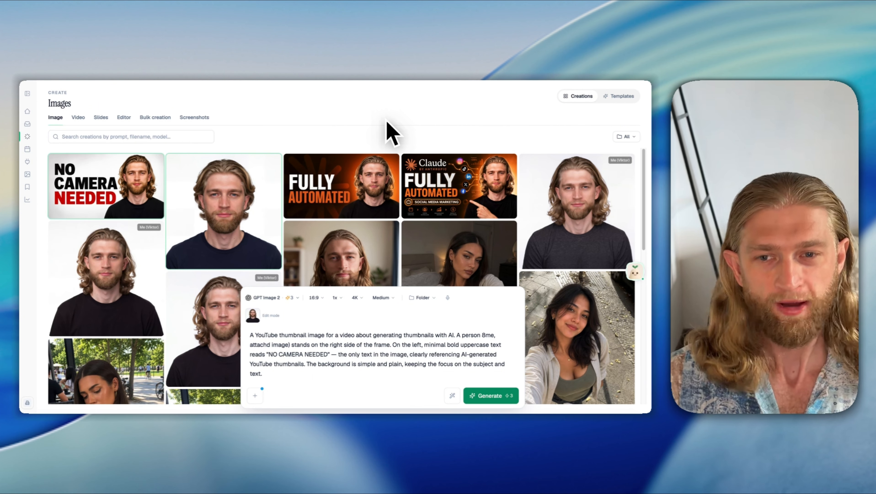
Inspect the "NO CAMERA NEEDED" thumbnail at full size, and preview it as a new TikTok post without publishing
{"action": "left_click", "coordinate": [83, 186]}
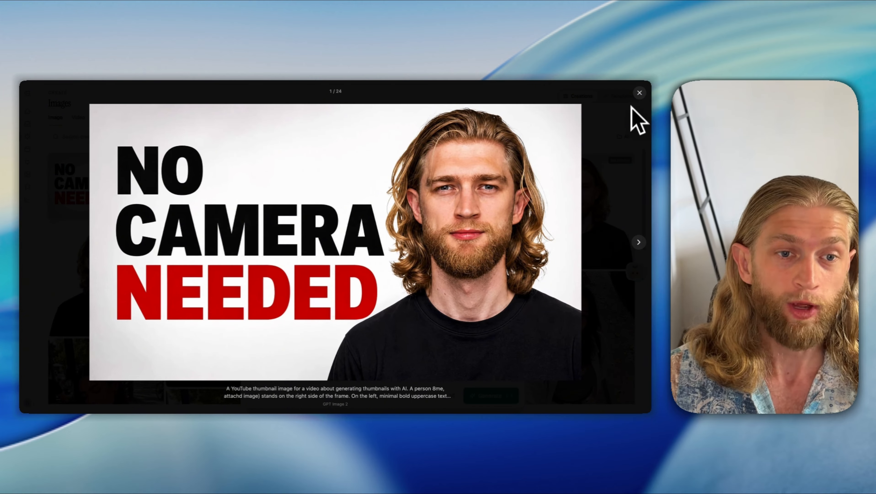
{"action": "left_click", "coordinate": [639, 91]}
{"action": "mouse_move", "coordinate": [195, 186]}
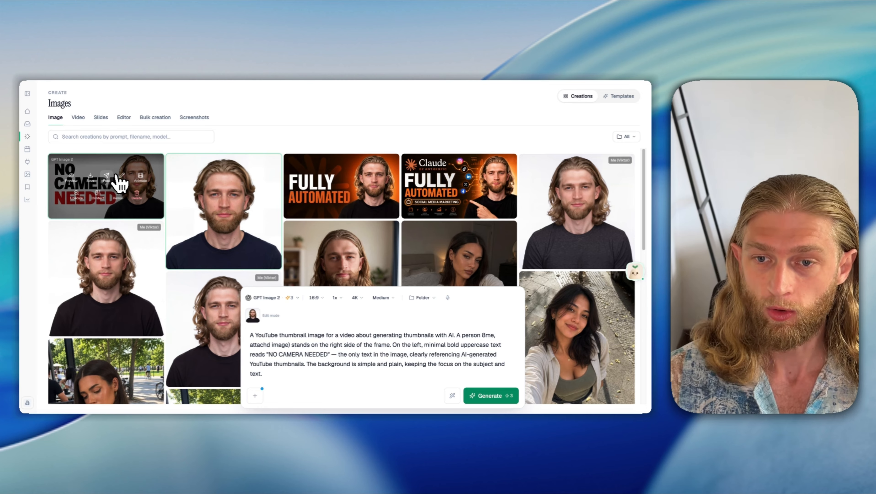
{"action": "left_click", "coordinate": [106, 176]}
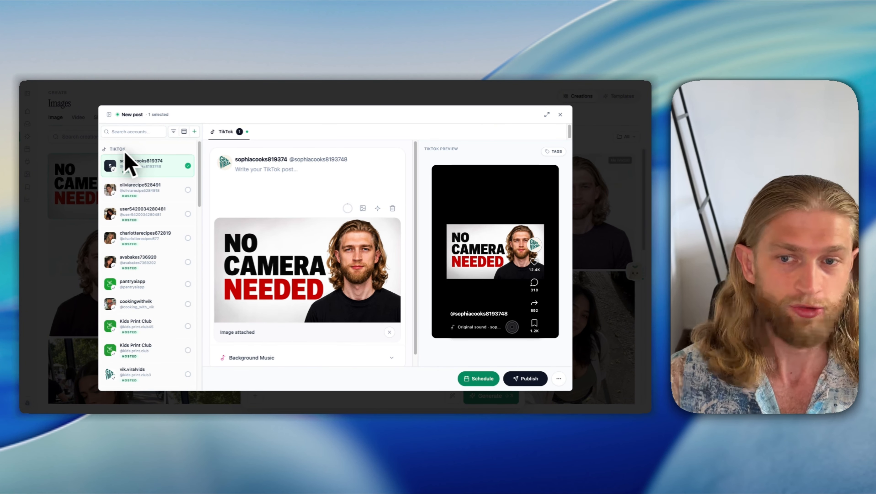
{"action": "left_click", "coordinate": [78, 209]}
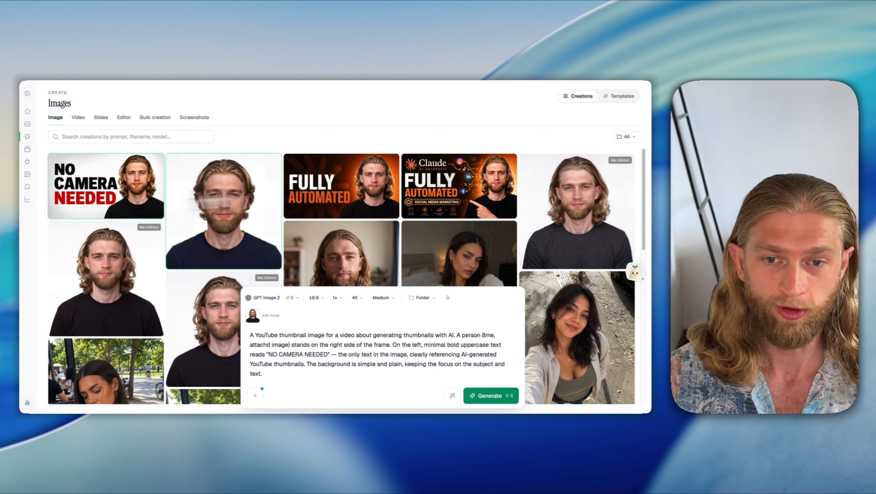
{"action": "mouse_move", "coordinate": [449, 199]}
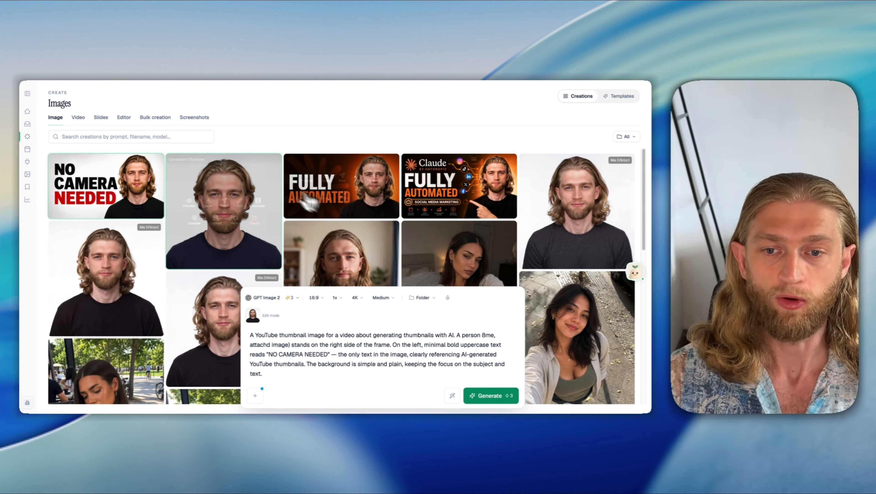